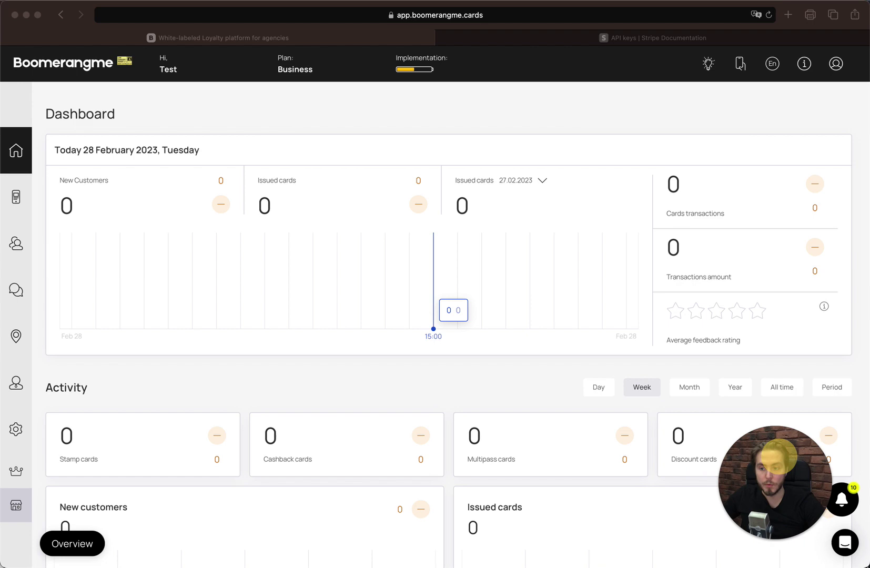
Step: Start connecting a Stripe account from White Label other settings and select the Public key field
{"action": "left_click", "coordinate": [17, 429]}
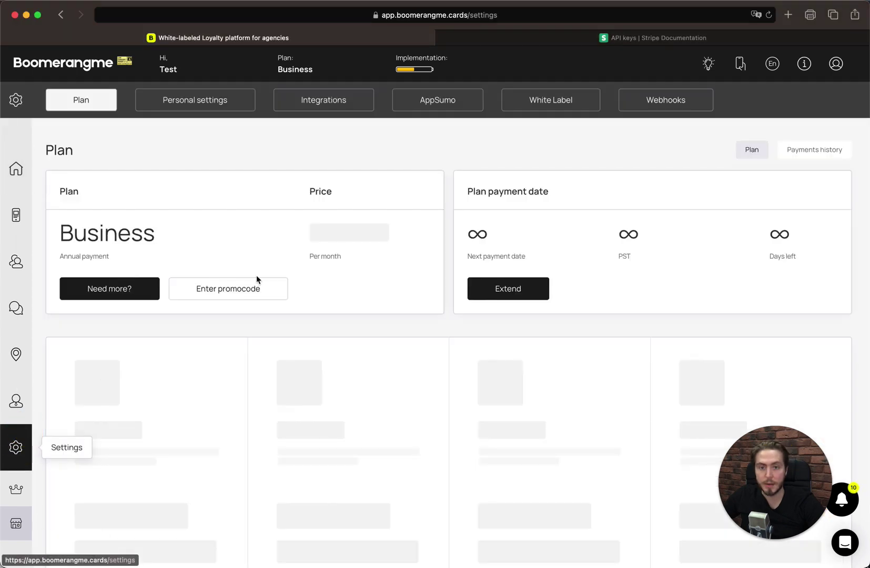
{"action": "left_click", "coordinate": [540, 96]}
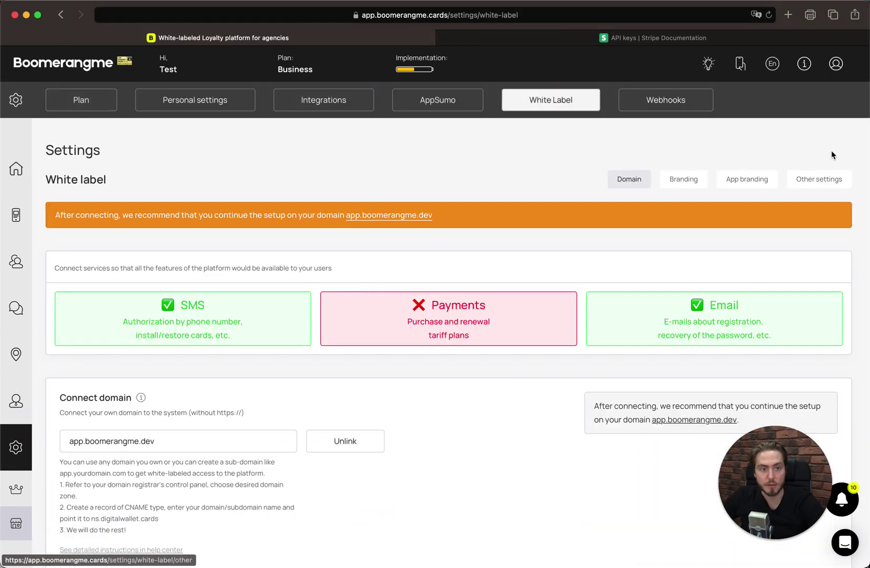
{"action": "left_click", "coordinate": [832, 180]}
{"action": "scroll", "coordinate": [442, 301], "scroll_direction": "down", "scroll_amount": 3}
{"action": "scroll", "coordinate": [440, 301], "scroll_direction": "down", "scroll_amount": 4}
{"action": "scroll", "coordinate": [438, 300], "scroll_direction": "down", "scroll_amount": 2}
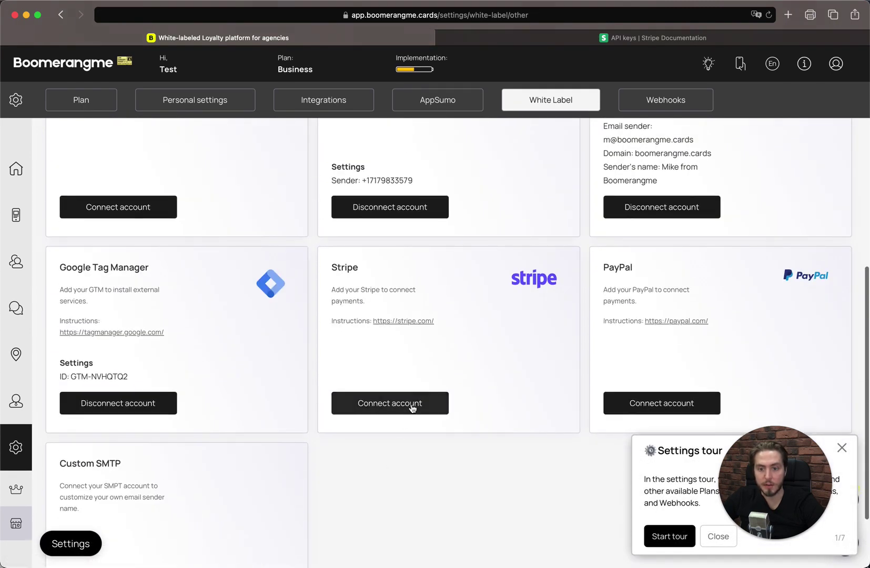
{"action": "left_click", "coordinate": [411, 406]}
{"action": "left_click", "coordinate": [374, 292]}
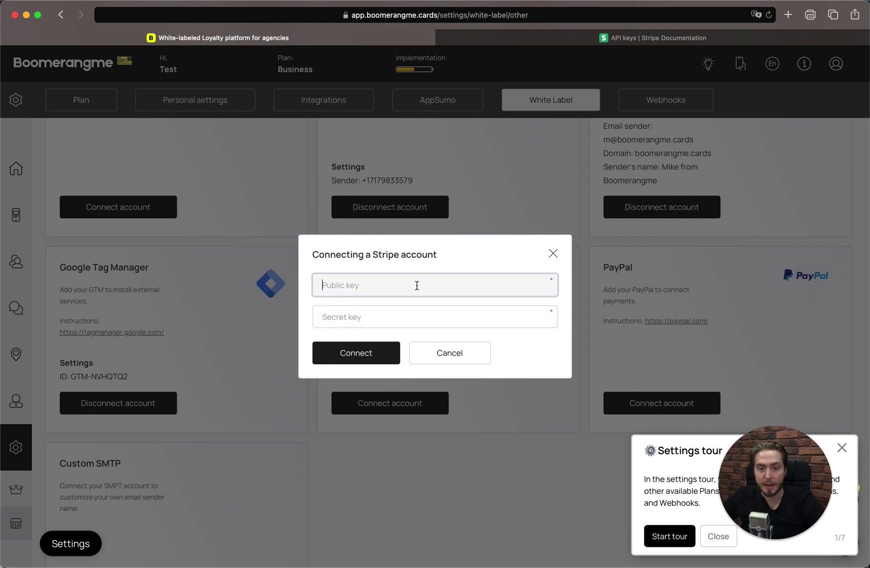
{"action": "mouse_move", "coordinate": [652, 38]}
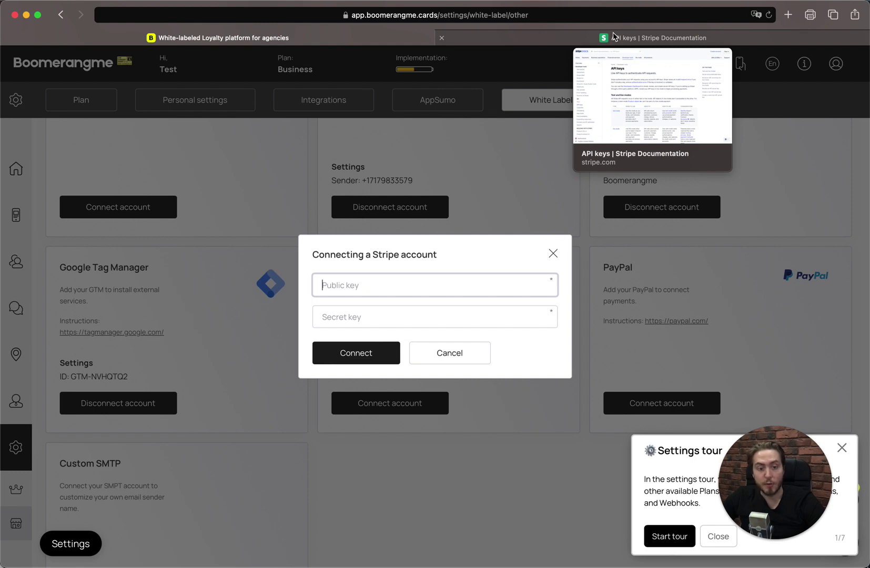
Step: Search Stripe Docs for 'api keys' and bring up the secret and publishable keys section
{"action": "left_click", "coordinate": [613, 36]}
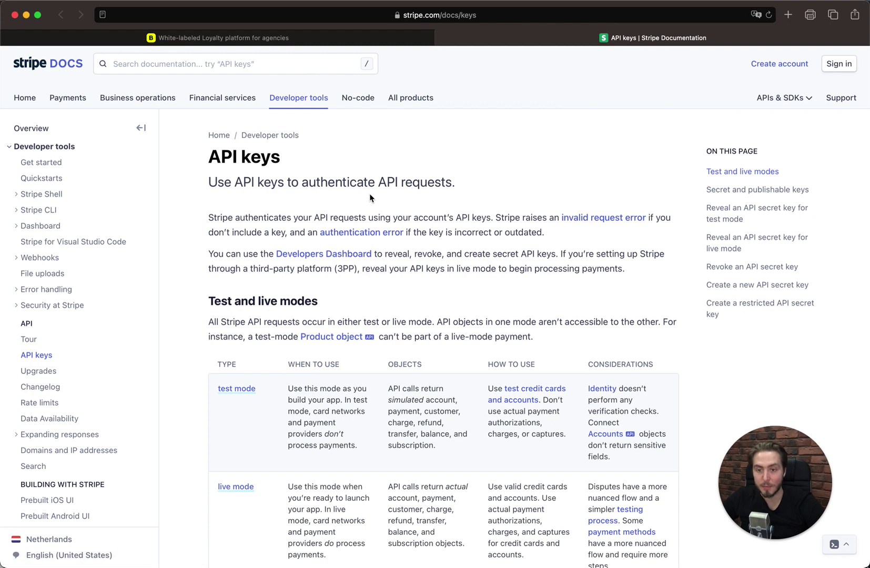
{"action": "scroll", "coordinate": [370, 198], "scroll_direction": "down", "scroll_amount": 1}
{"action": "scroll", "coordinate": [370, 198], "scroll_direction": "up", "scroll_amount": 1}
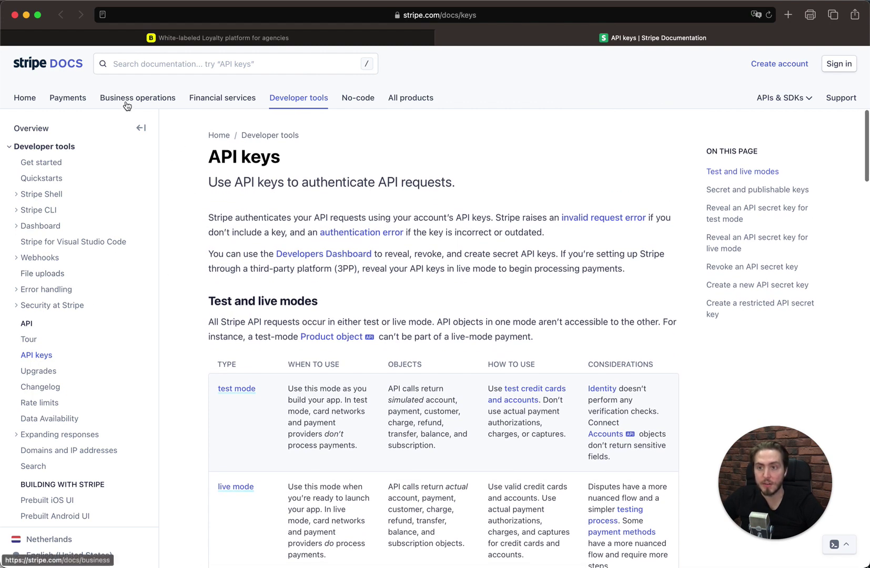
{"action": "left_click", "coordinate": [157, 65]}
{"action": "type", "text": "apikeys"}
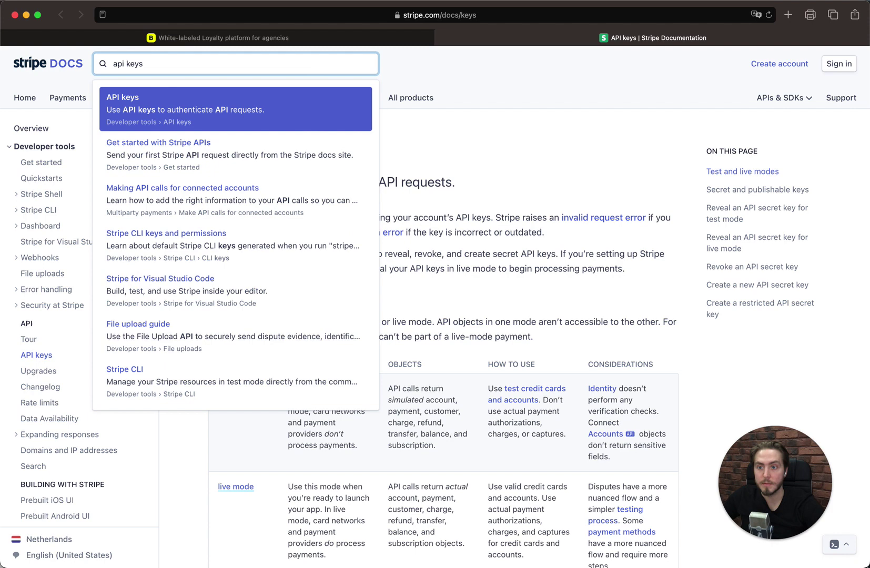
{"action": "left_click", "coordinate": [338, 126]}
{"action": "scroll", "coordinate": [278, 203], "scroll_direction": "down", "scroll_amount": 3}
{"action": "mouse_move", "coordinate": [263, 215]}
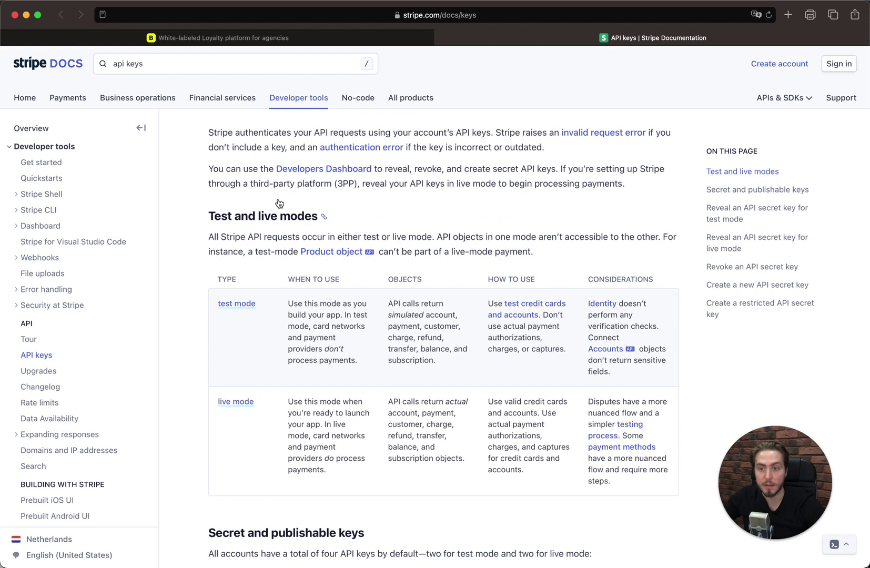
{"action": "scroll", "coordinate": [279, 203], "scroll_direction": "down", "scroll_amount": 5}
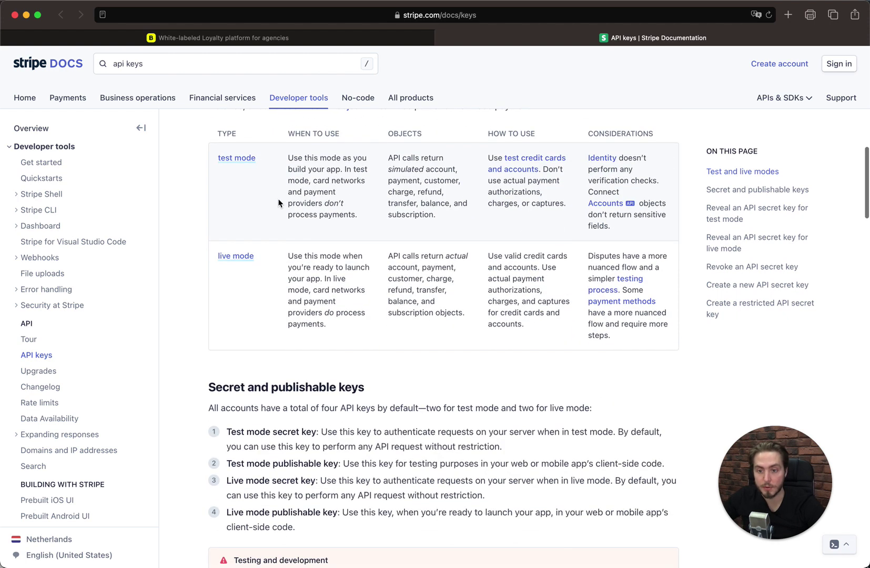
{"action": "scroll", "coordinate": [279, 203], "scroll_direction": "down", "scroll_amount": 3}
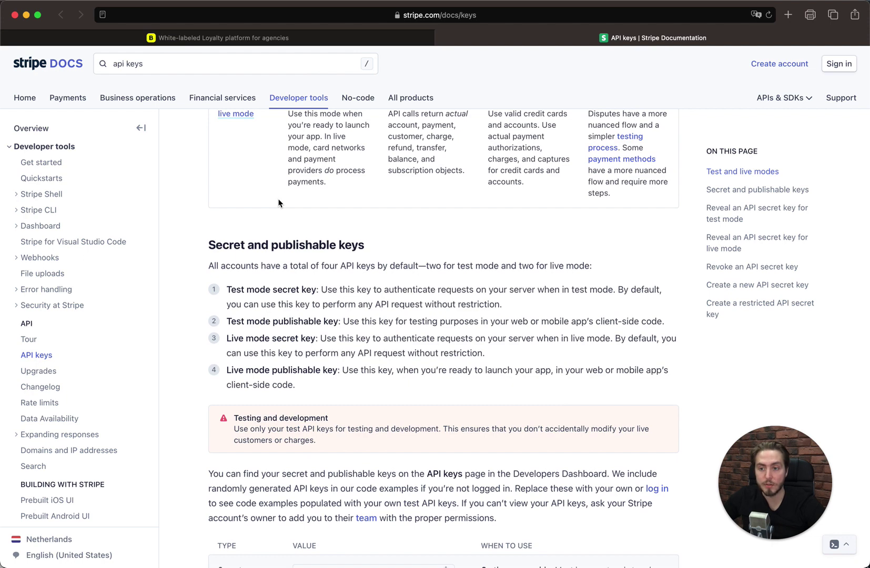
{"action": "scroll", "coordinate": [278, 203], "scroll_direction": "down", "scroll_amount": 1}
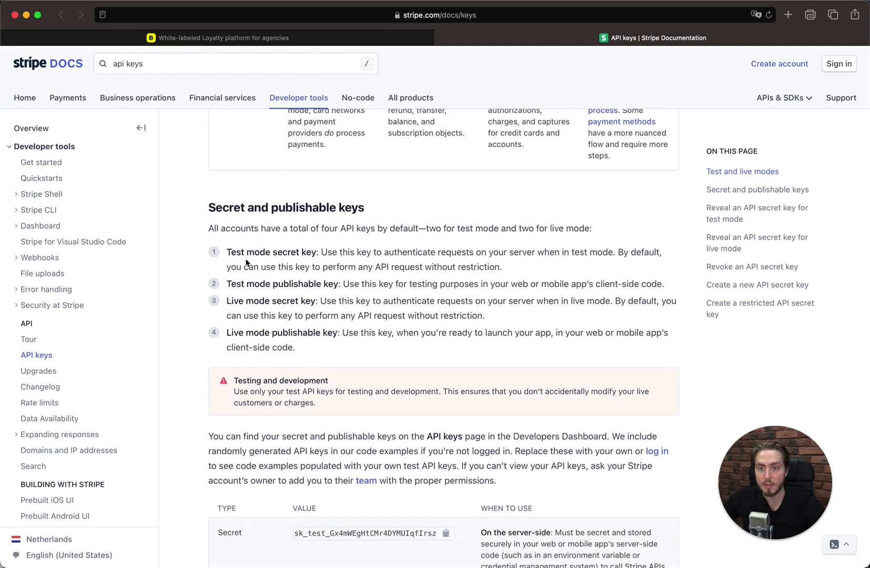
Step: Copy the sk_test test secret key from the Stripe Docs keys table
{"action": "left_click_drag", "start_coordinate": [226, 251], "coordinate": [338, 250]}
{"action": "left_click", "coordinate": [304, 251]}
{"action": "scroll", "coordinate": [303, 251], "scroll_direction": "down", "scroll_amount": 2}
{"action": "scroll", "coordinate": [303, 252], "scroll_direction": "down", "scroll_amount": 2}
{"action": "scroll", "coordinate": [304, 255], "scroll_direction": "down", "scroll_amount": 1}
{"action": "scroll", "coordinate": [303, 252], "scroll_direction": "down", "scroll_amount": 1}
{"action": "scroll", "coordinate": [304, 254], "scroll_direction": "up", "scroll_amount": 2}
{"action": "left_click_drag", "start_coordinate": [227, 187], "coordinate": [318, 189]}
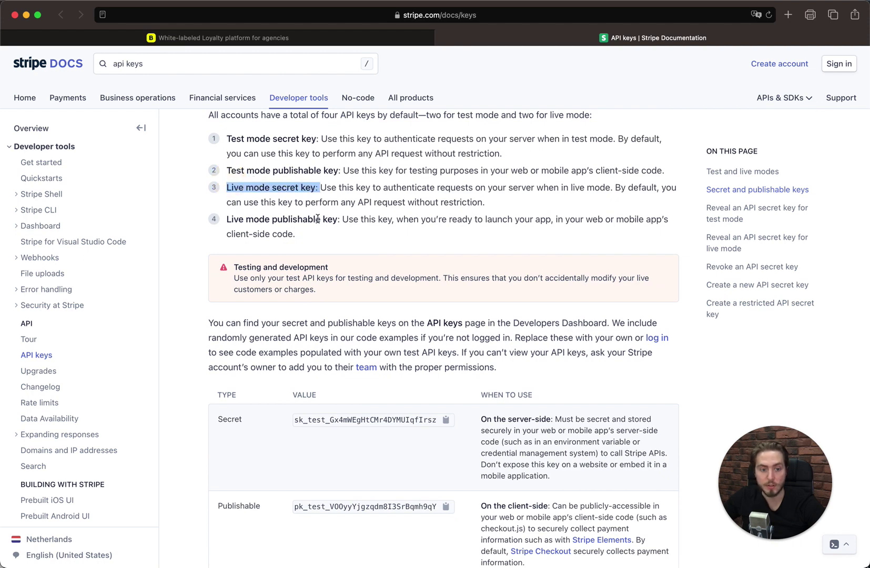
{"action": "scroll", "coordinate": [318, 218], "scroll_direction": "down", "scroll_amount": 1}
{"action": "scroll", "coordinate": [317, 219], "scroll_direction": "down", "scroll_amount": 1}
{"action": "scroll", "coordinate": [317, 221], "scroll_direction": "down", "scroll_amount": 2}
{"action": "scroll", "coordinate": [318, 222], "scroll_direction": "down", "scroll_amount": 1}
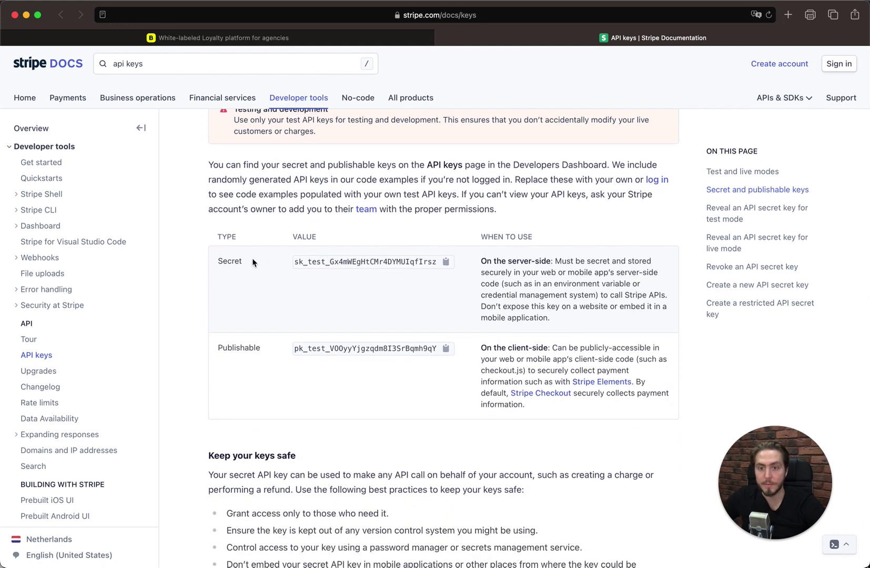
{"action": "left_click_drag", "start_coordinate": [494, 271], "coordinate": [578, 348]}
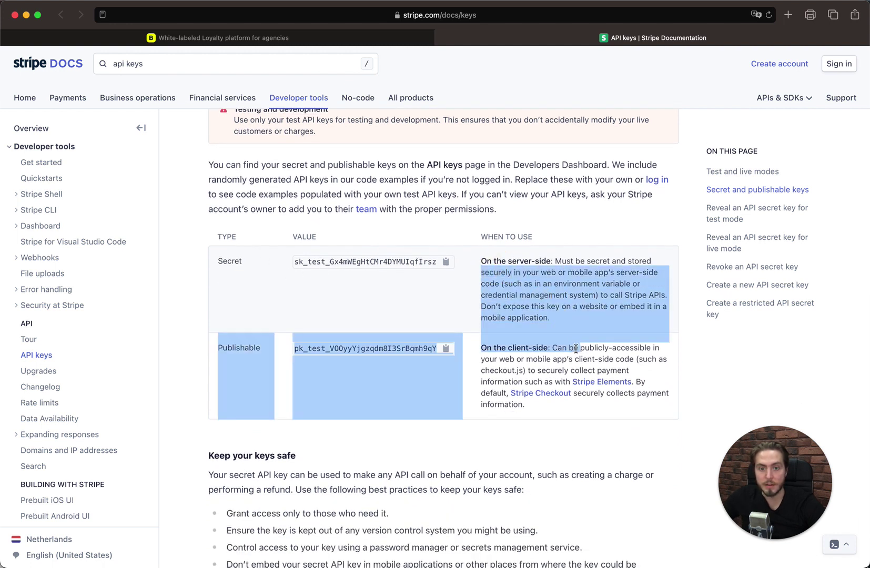
{"action": "left_click", "coordinate": [399, 262]}
Step: Paste the copied test secret key into the Stripe dialog's Secret key field
{"action": "left_click", "coordinate": [389, 263]}
{"action": "left_click", "coordinate": [356, 38]}
{"action": "left_click", "coordinate": [388, 314]}
{"action": "key", "text": "super+v"}
Step: Paste the test publishable key into Public key and connect the Stripe account
{"action": "left_click", "coordinate": [617, 38]}
{"action": "left_click", "coordinate": [384, 38]}
{"action": "left_click", "coordinate": [421, 289]}
{"action": "key", "text": "super+v"}
{"action": "left_click", "coordinate": [355, 352]}
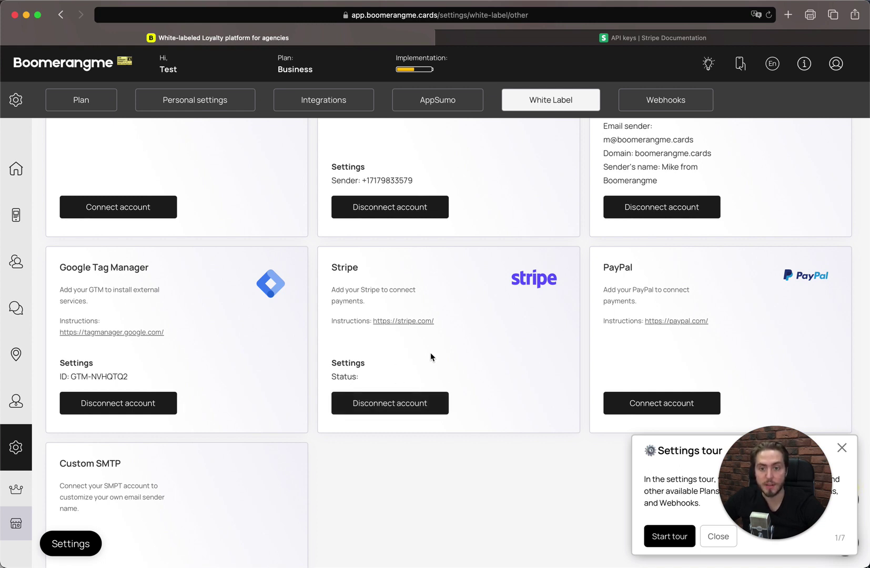
{"action": "scroll", "coordinate": [476, 500], "scroll_direction": "up", "scroll_amount": 1}
{"action": "scroll", "coordinate": [475, 502], "scroll_direction": "up", "scroll_amount": 1}
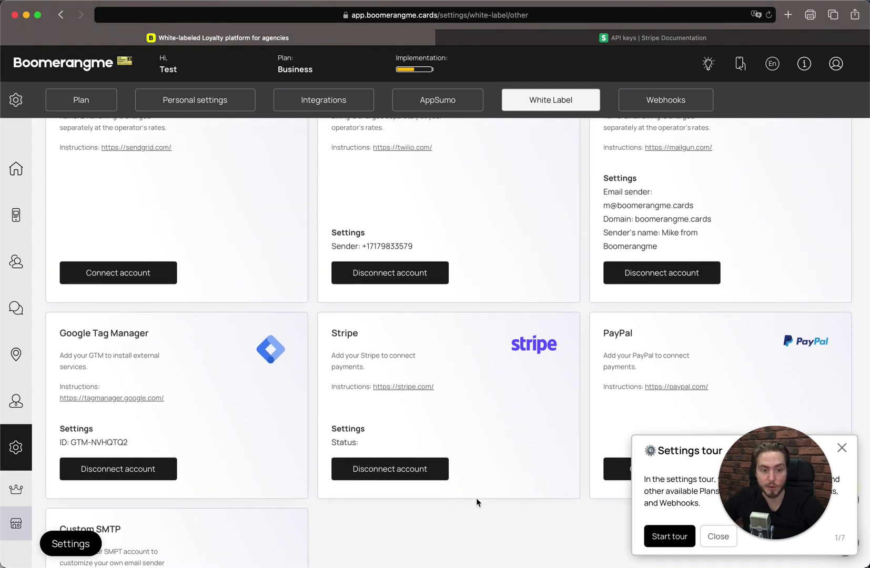